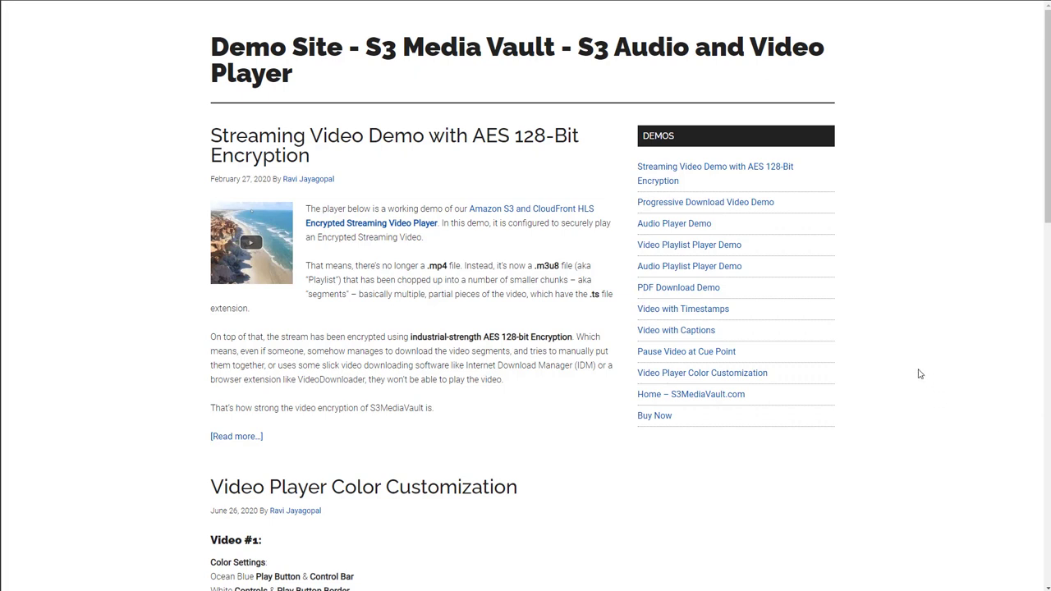
Step: Open the Progressive Download Video Demo post and highlight its 'In the example…' paragraph
left_click_drag(924, 376, 790, 178)
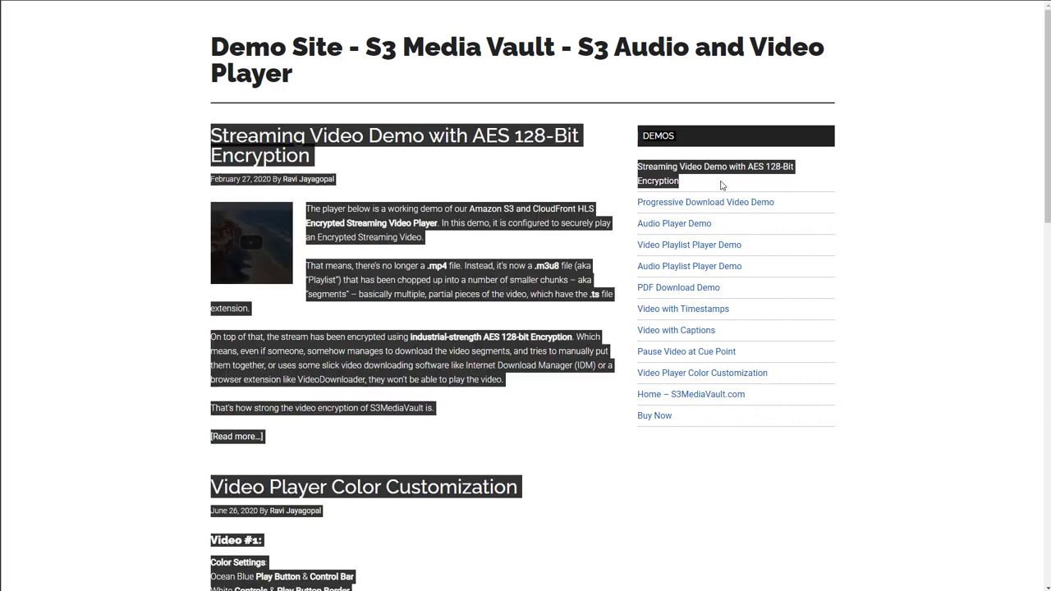
left_click(791, 223)
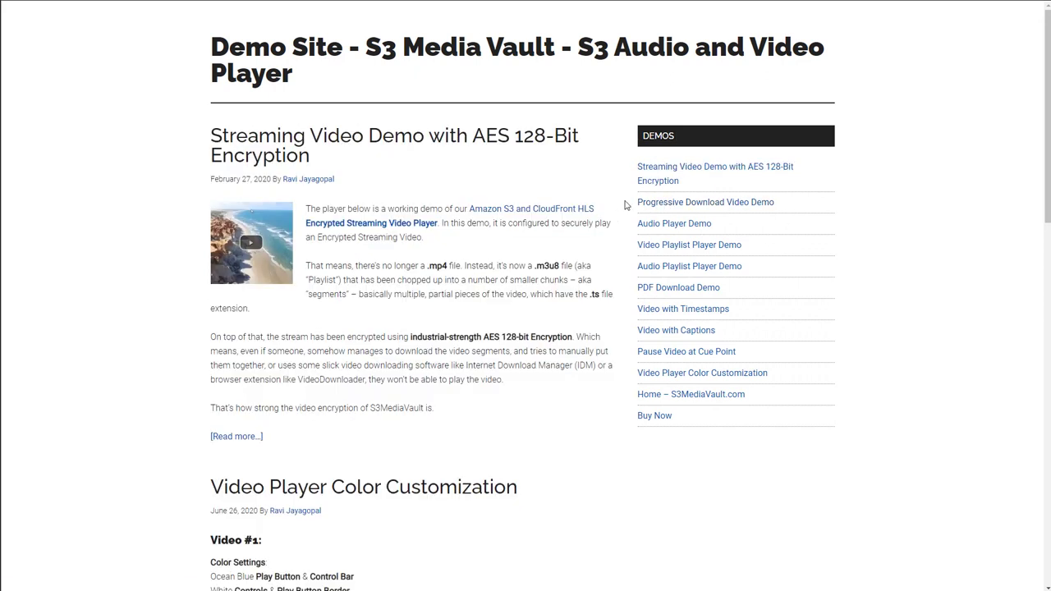
left_click(673, 205)
scroll(442, 307, "down", 2)
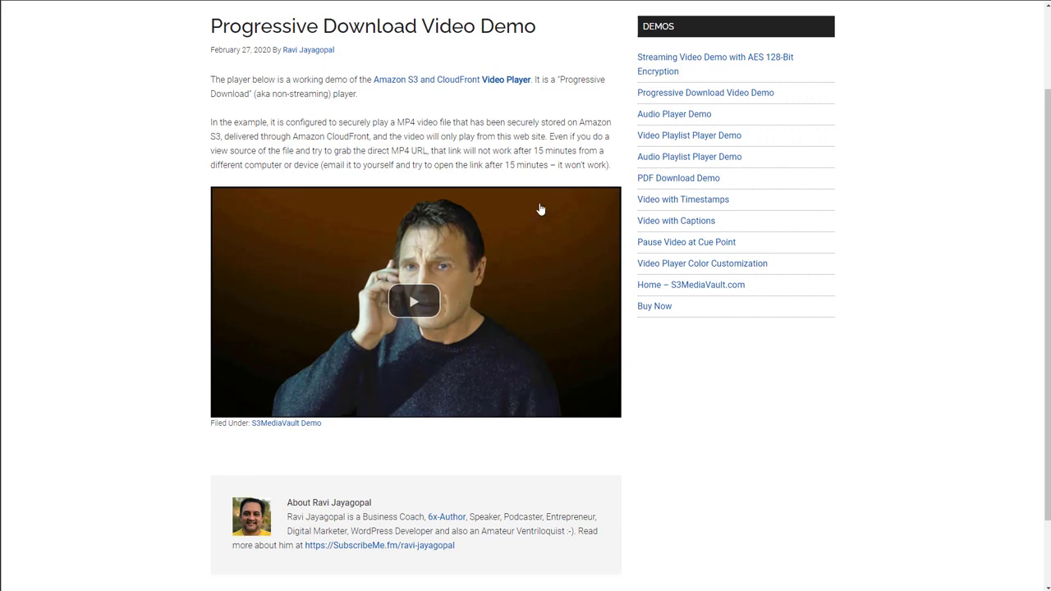
left_click_drag(610, 164, 211, 122)
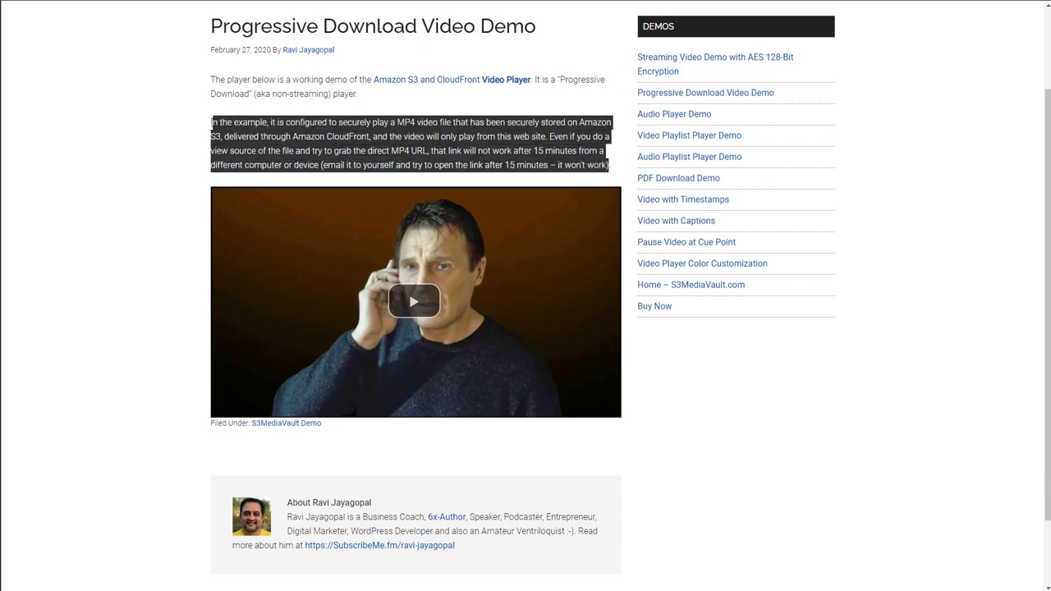
left_click(211, 122)
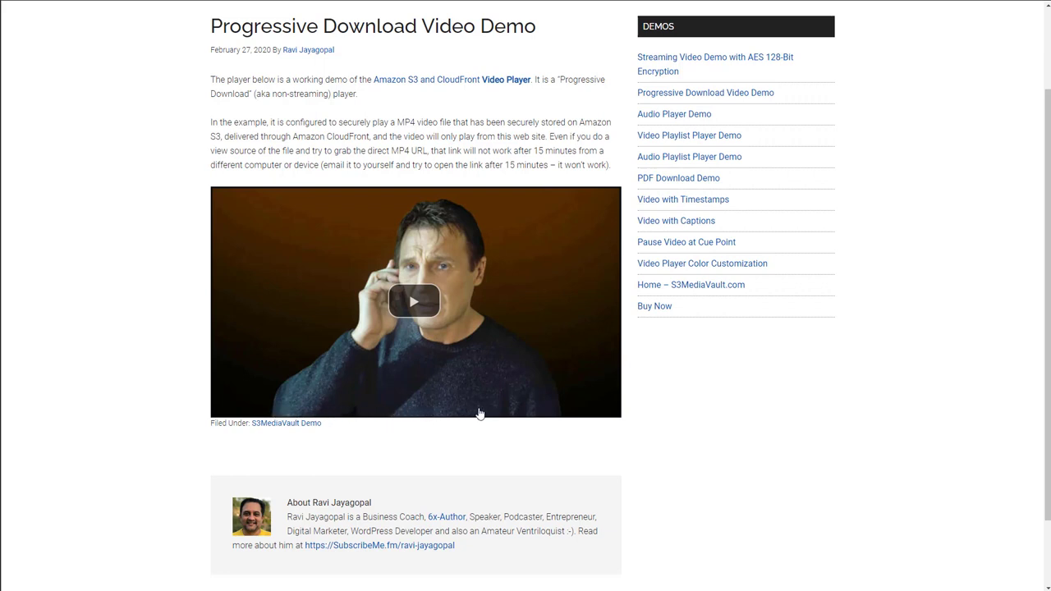
Step: Play the demo video, pause and resume it, then seek ahead to about 0:24
left_click(420, 312)
left_click(226, 408)
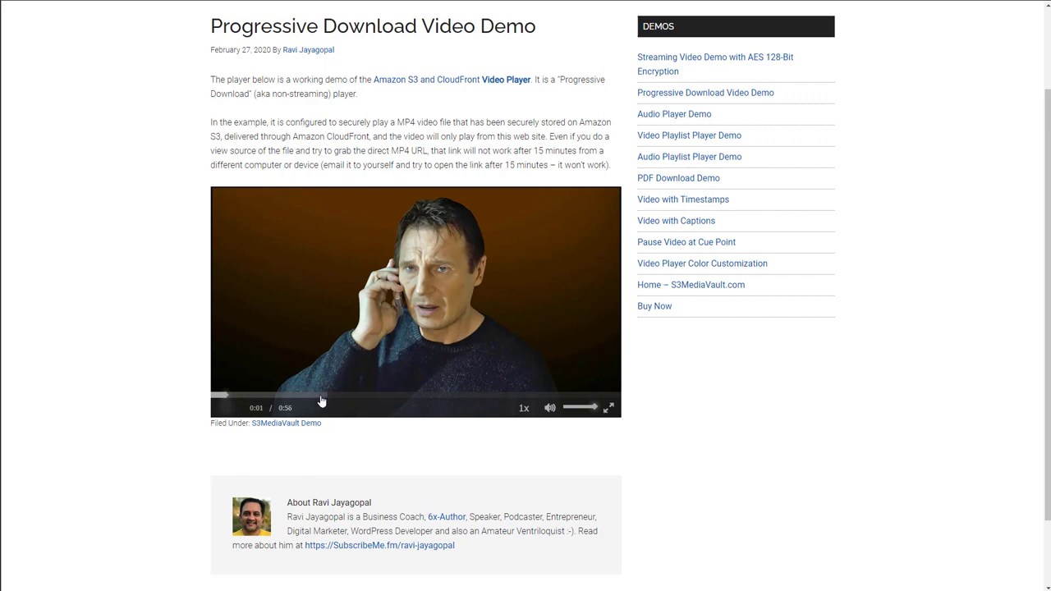
left_click(229, 409)
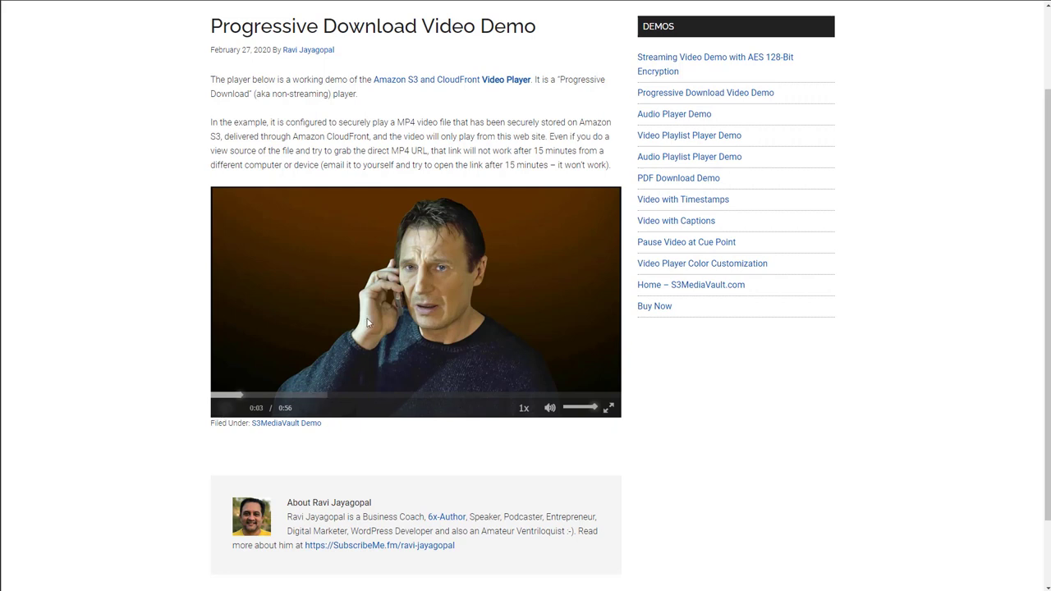
left_click(227, 412)
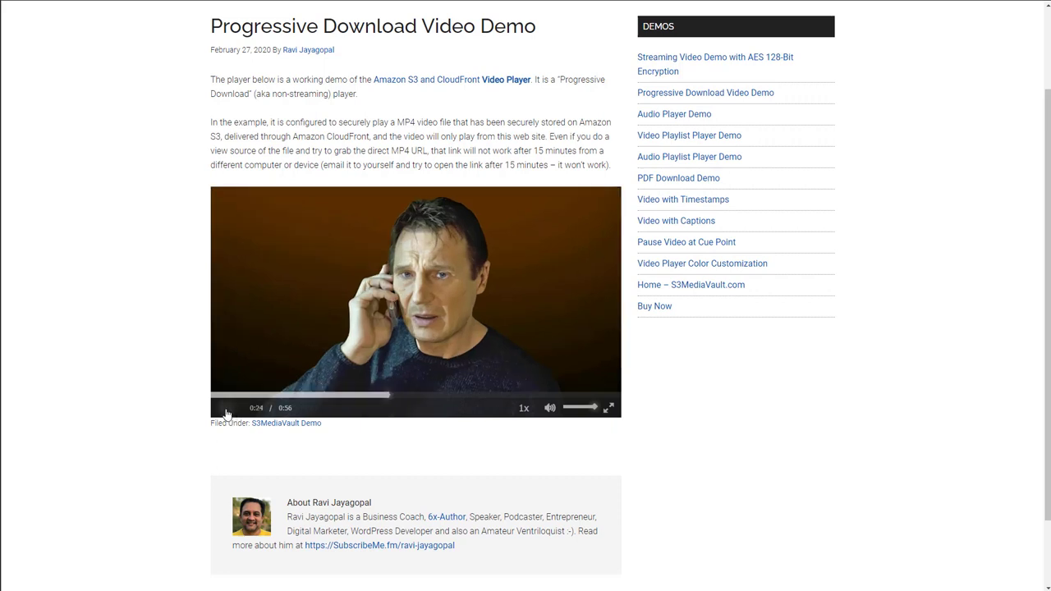
Step: Open Add New Shortcode, review the content types, and choose Video Player (Streaming)
left_click(415, 404)
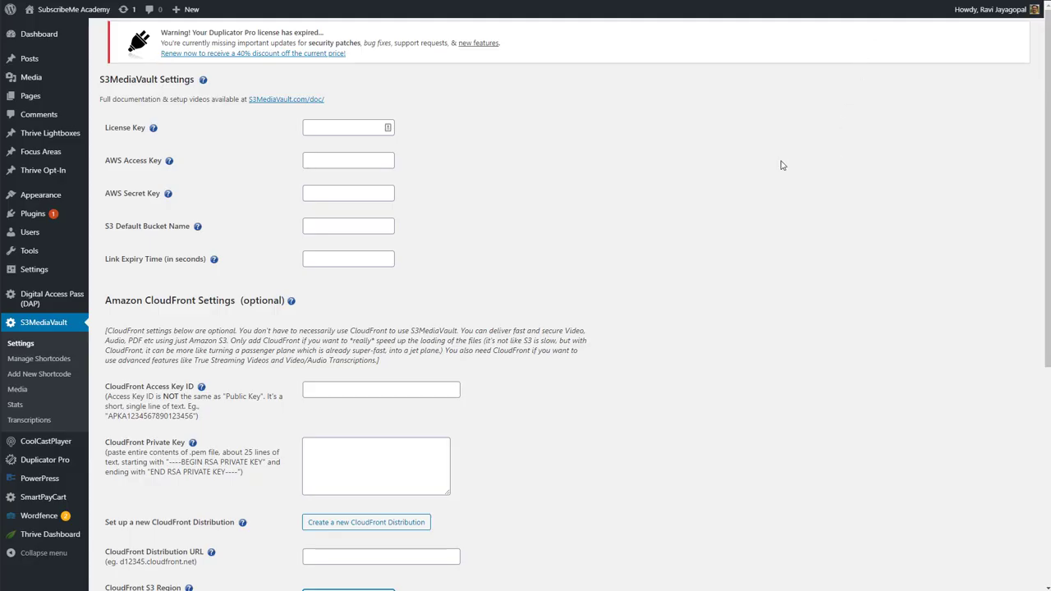
left_click(37, 374)
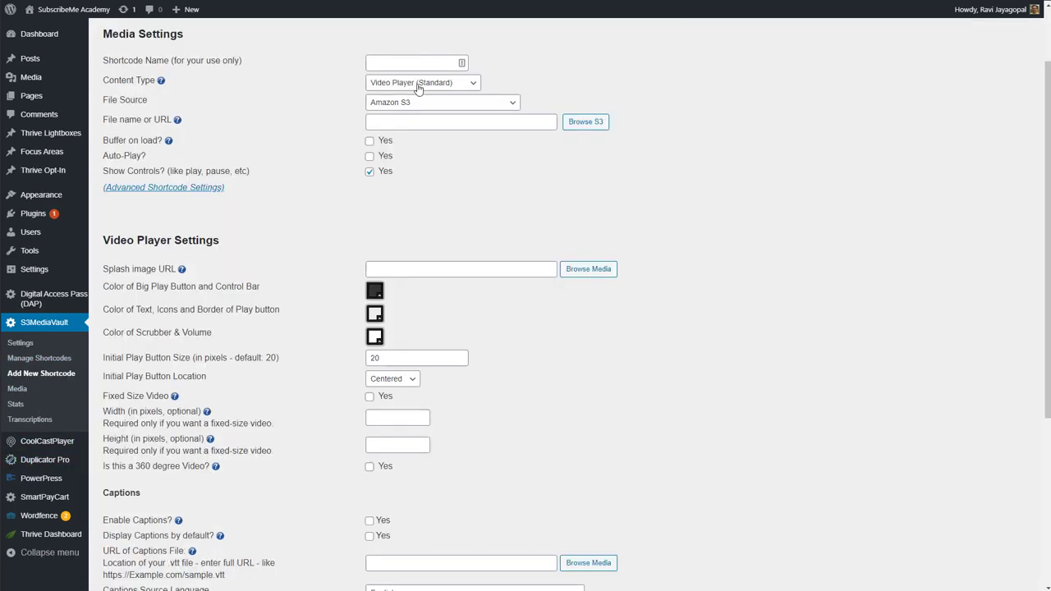
left_click(419, 83)
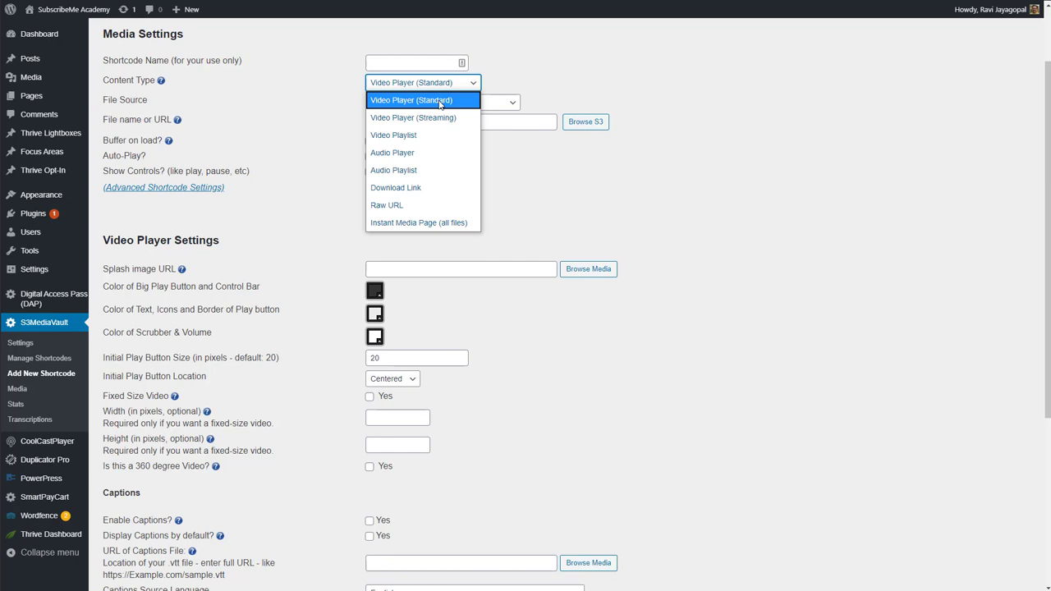
left_click(440, 105)
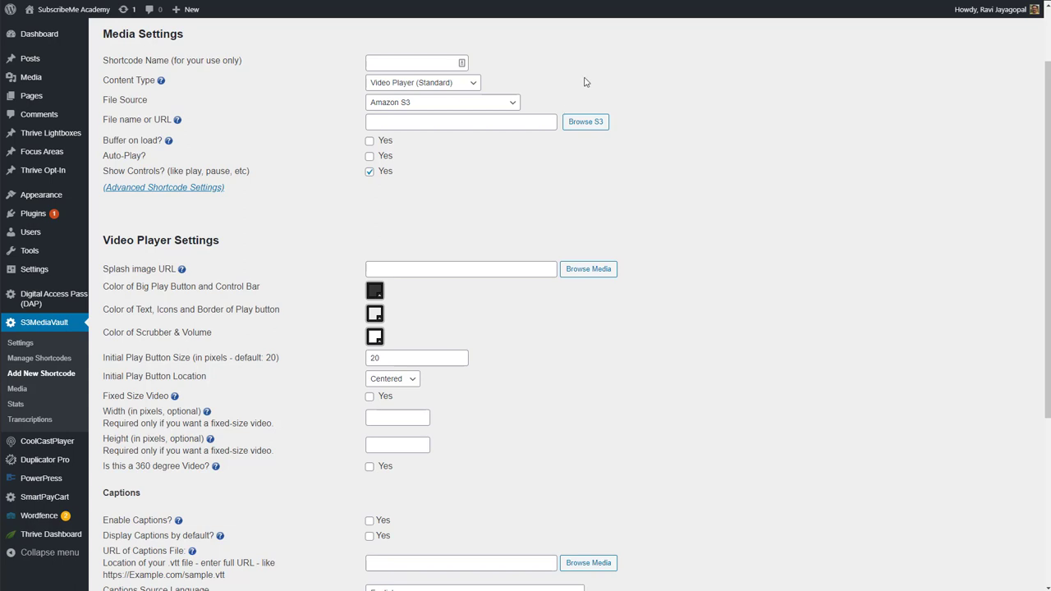
left_click(434, 86)
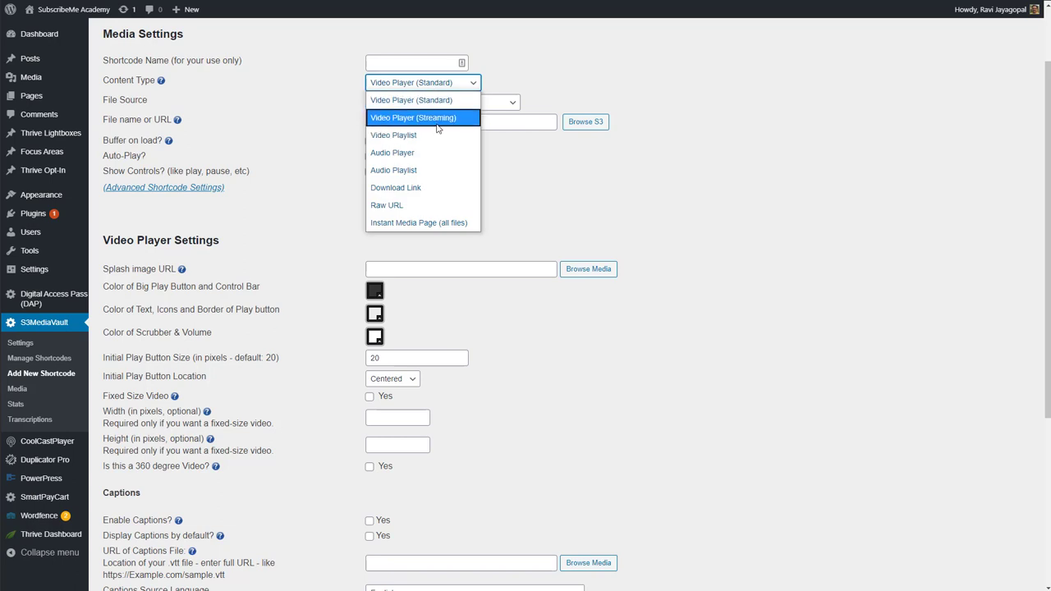
left_click(436, 118)
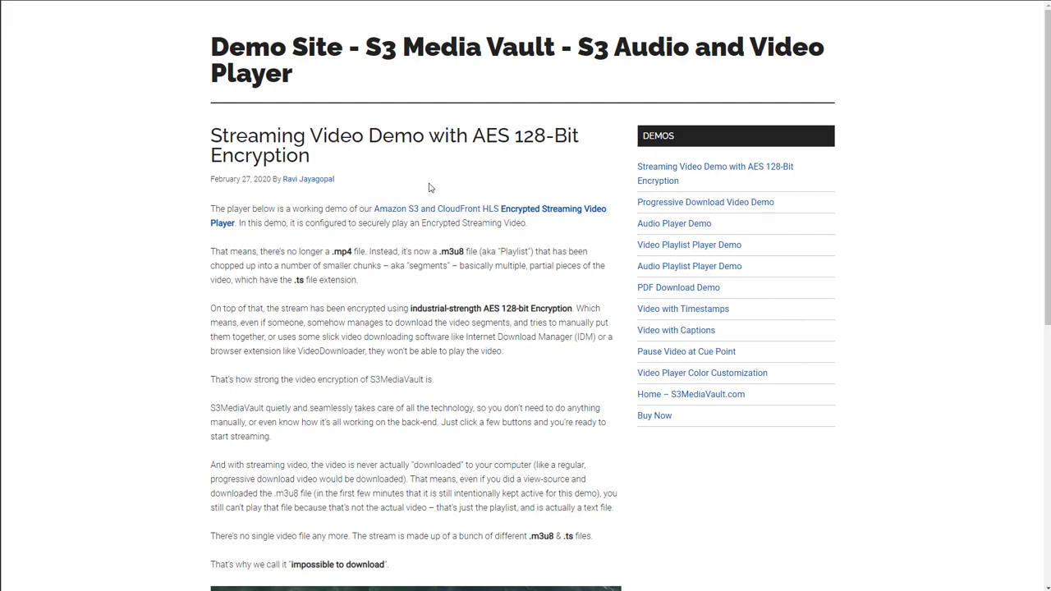
Step: Scroll to the streaming explanation and highlight '.m3u8 & .ts' and the AES 128-bit phrase
scroll(442, 187, "down", 2)
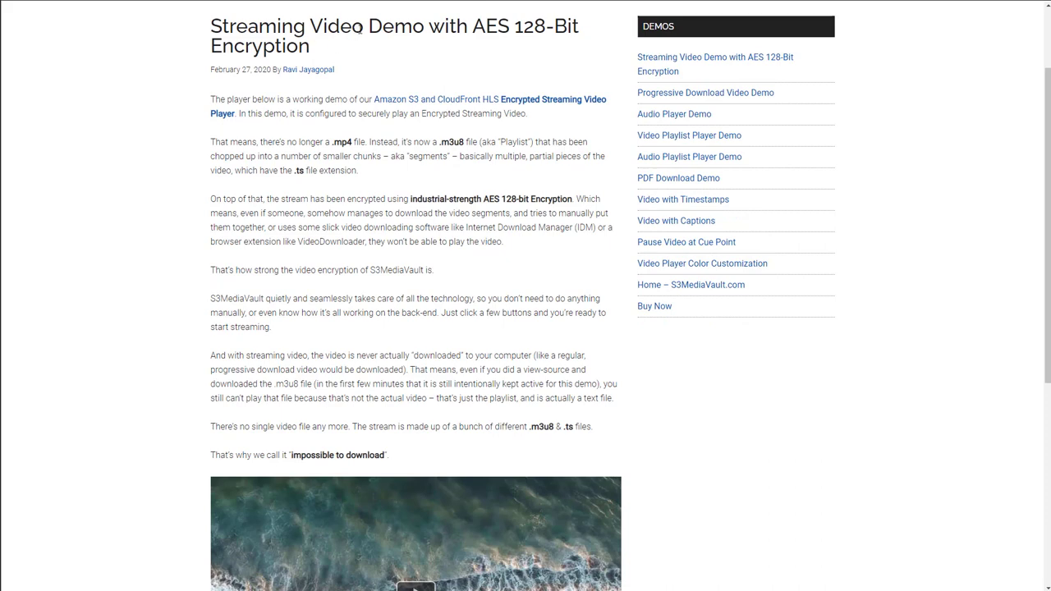
scroll(453, 224, "down", 3)
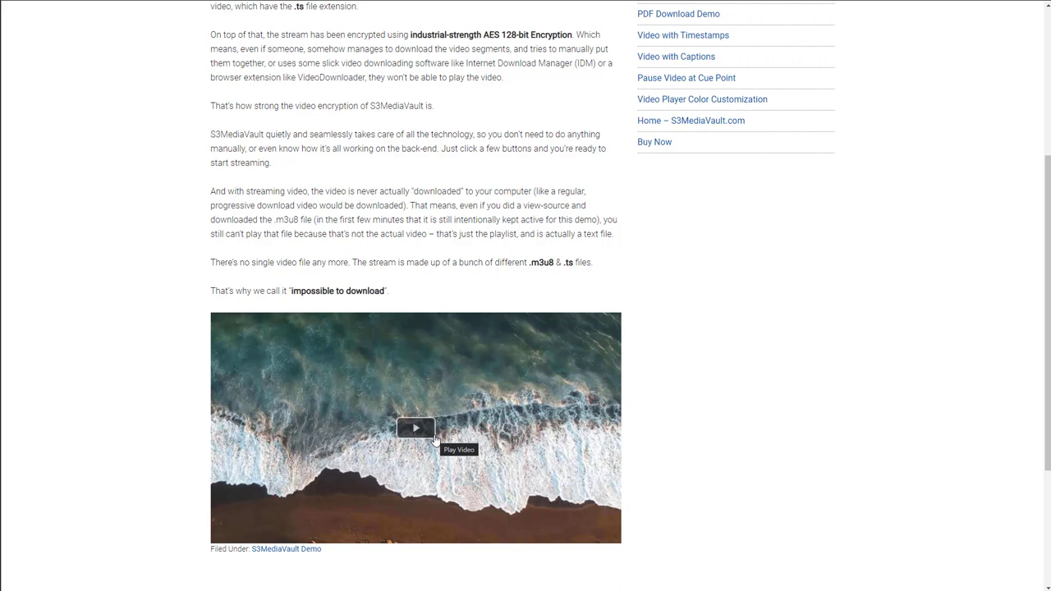
left_click_drag(529, 263, 574, 262)
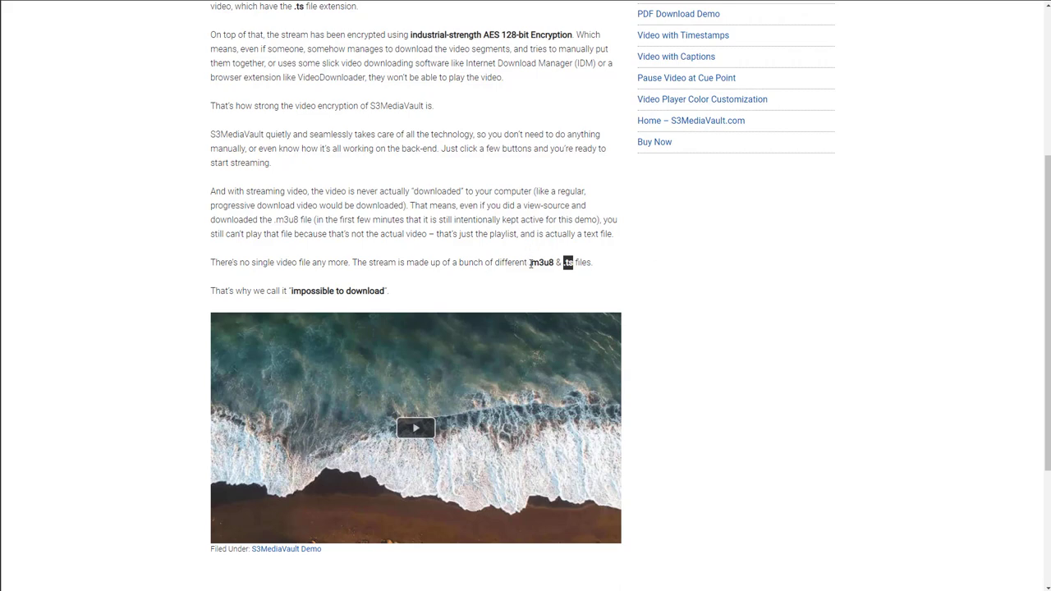
left_click_drag(529, 263, 576, 263)
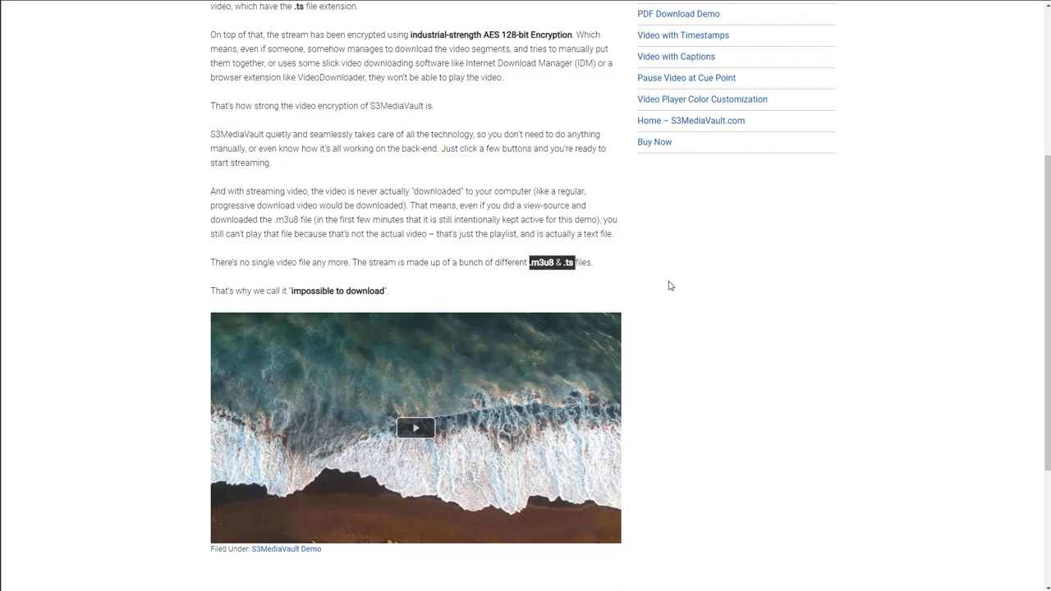
scroll(668, 285, "up", 1)
left_click_drag(410, 89, 575, 89)
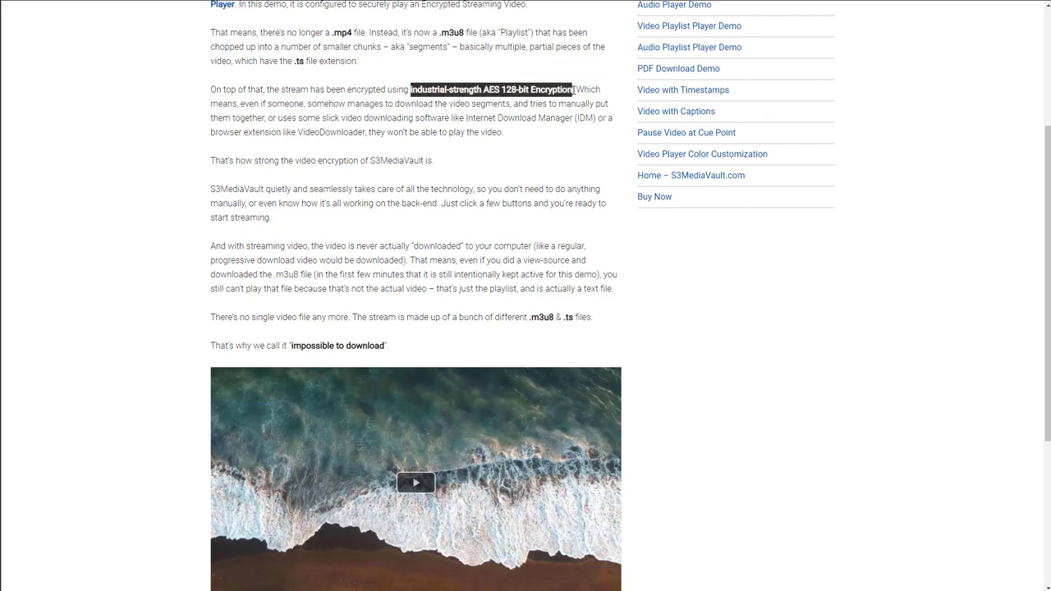
left_click(566, 293)
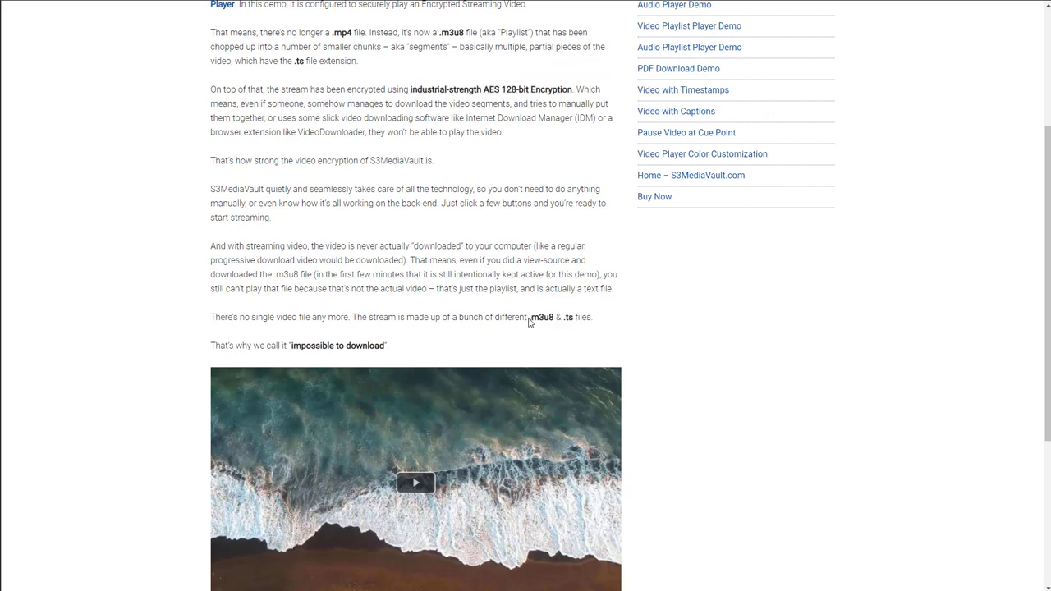
Step: Highlight '.m3u8 & .ts' once more, then highlight the article title at the top
left_click_drag(529, 317, 573, 316)
left_click(530, 316)
scroll(531, 316, "up", 2)
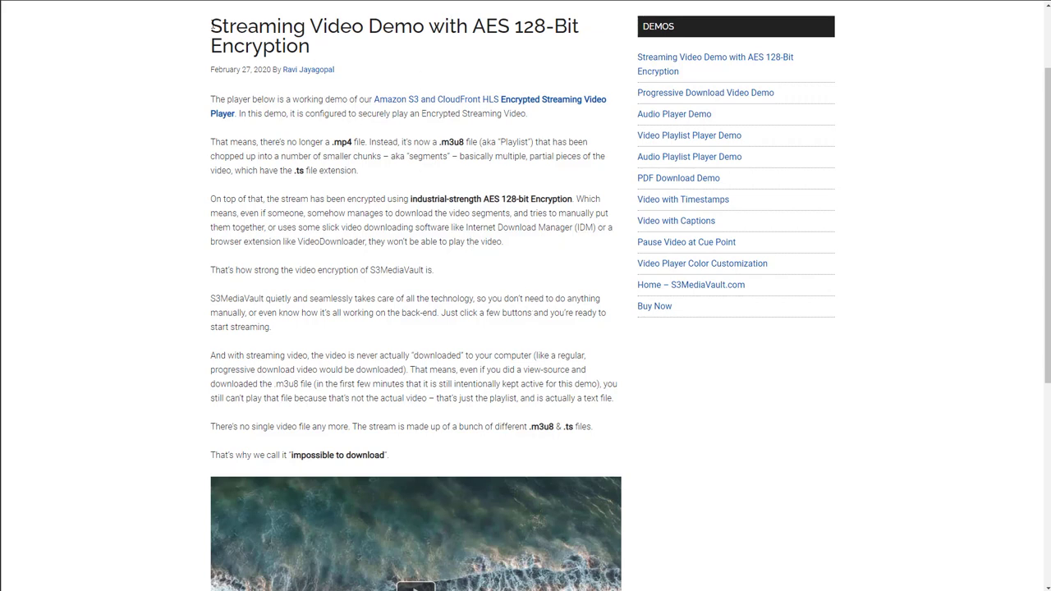
left_click_drag(212, 25, 332, 46)
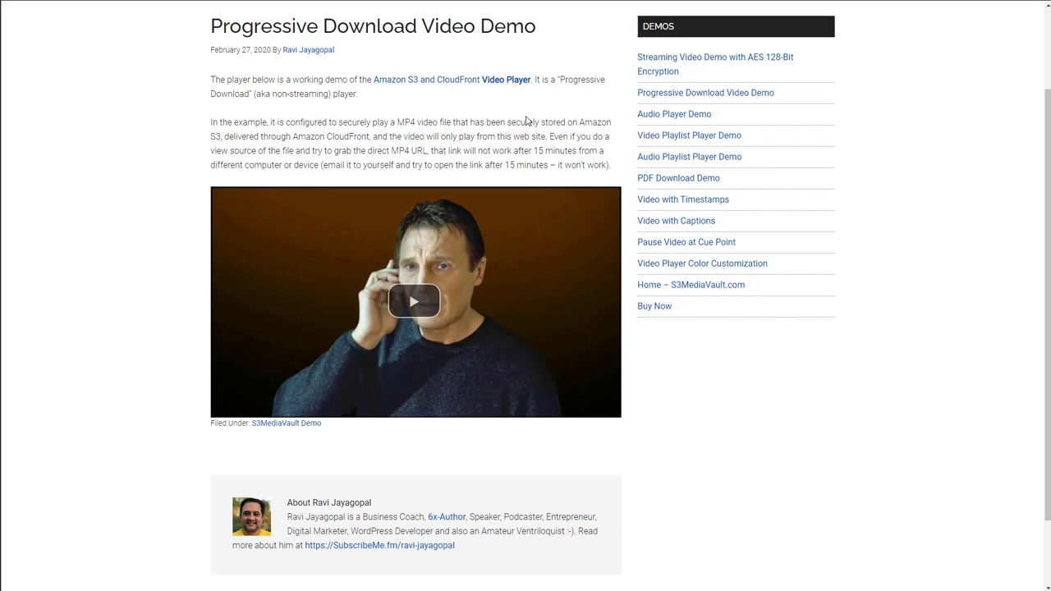
Step: View the page source and search it for '.mp4' to find the video address
key("ctrl+u")
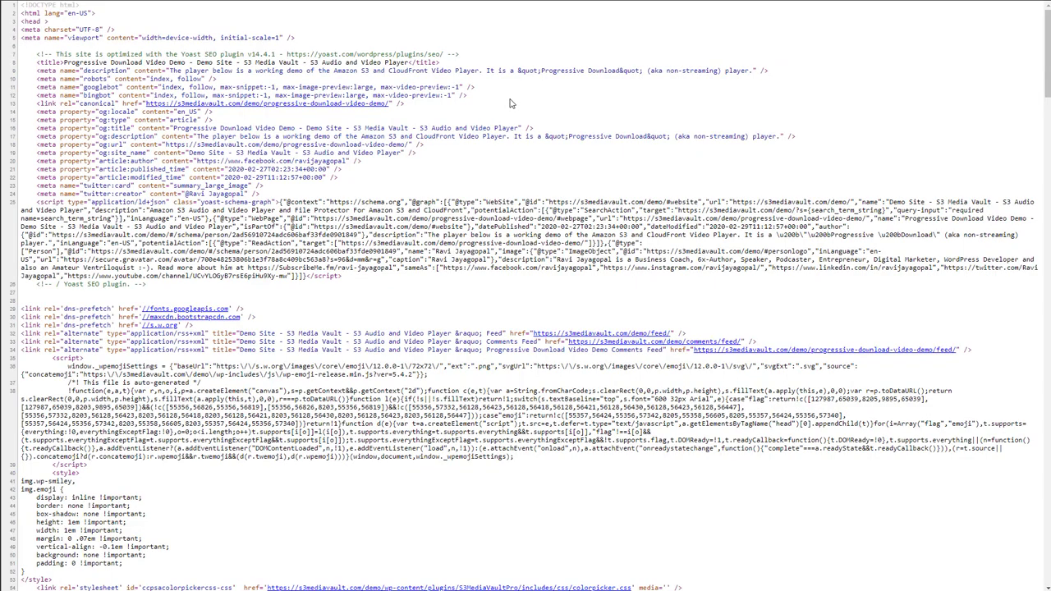
key("ctrl+f")
type(".mp")
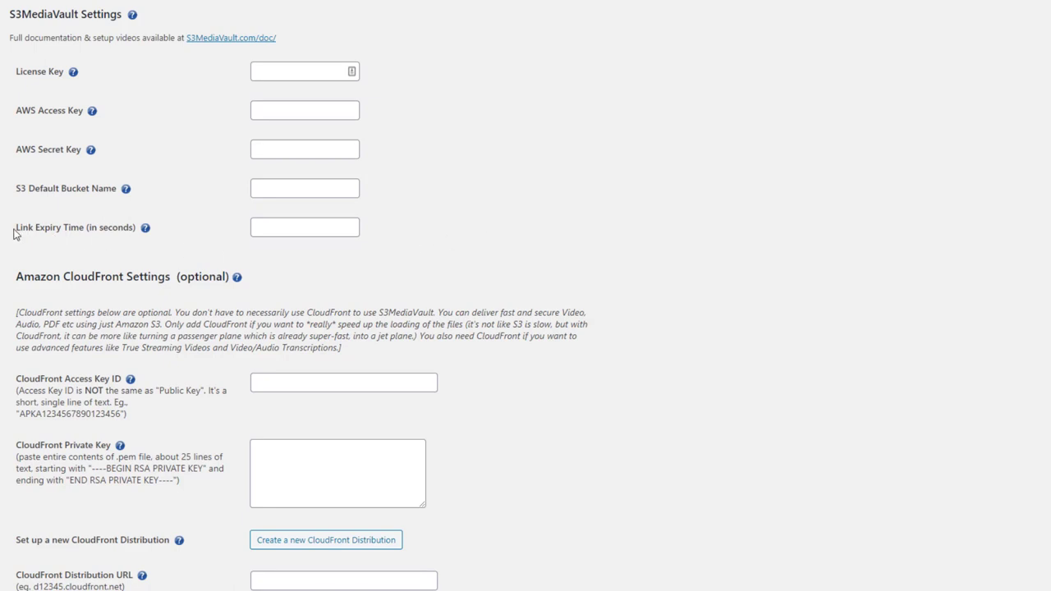
Step: Enter 1000 in Link Expiry Time, then replace it with 60 seconds
left_click_drag(18, 226, 254, 226)
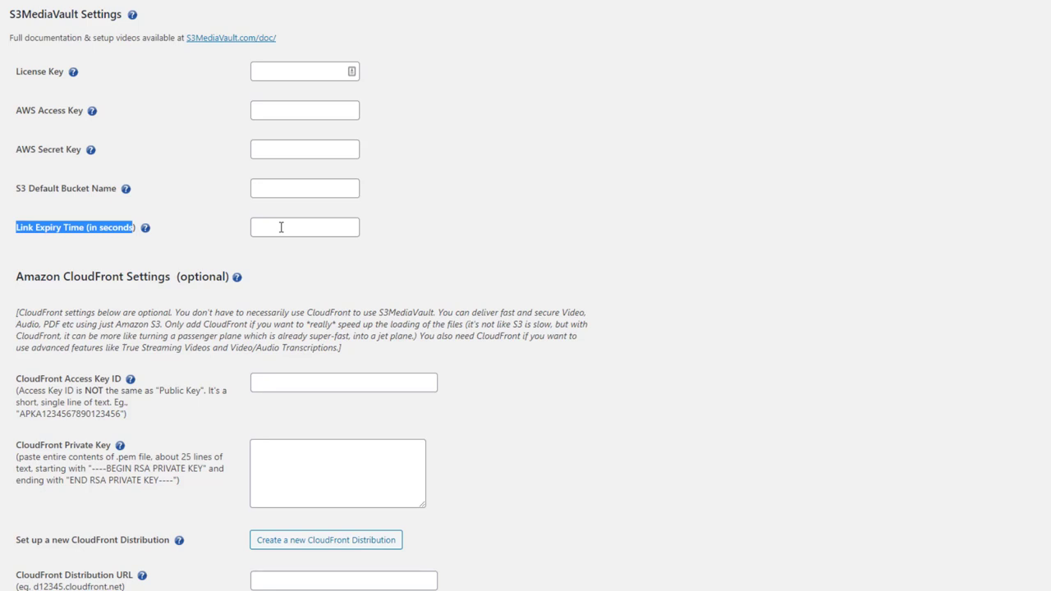
left_click(280, 227)
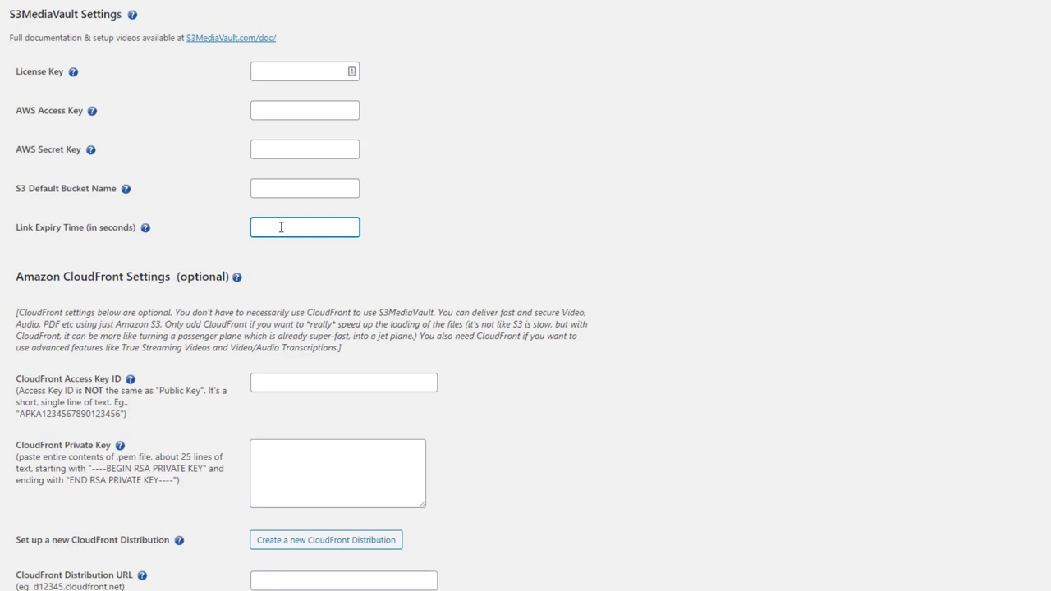
type("1000")
left_click(451, 238)
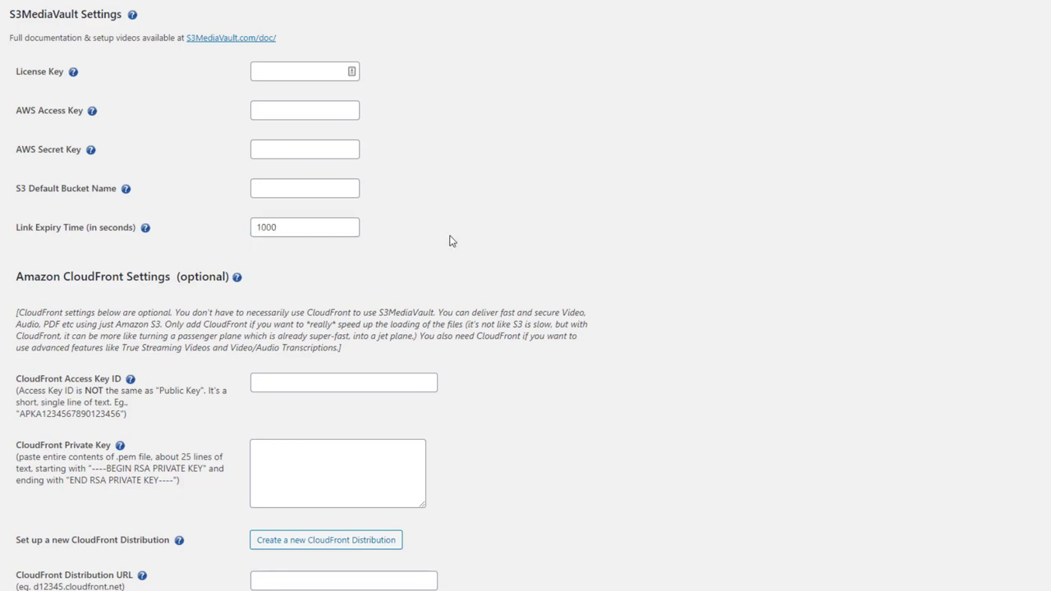
double_click(283, 230)
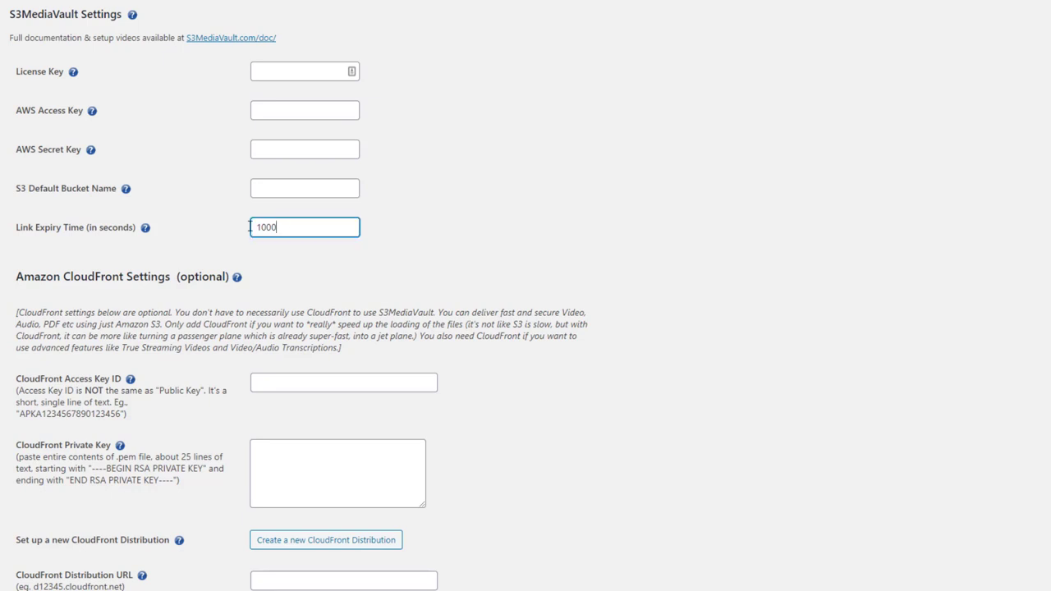
type("60")
left_click(477, 234)
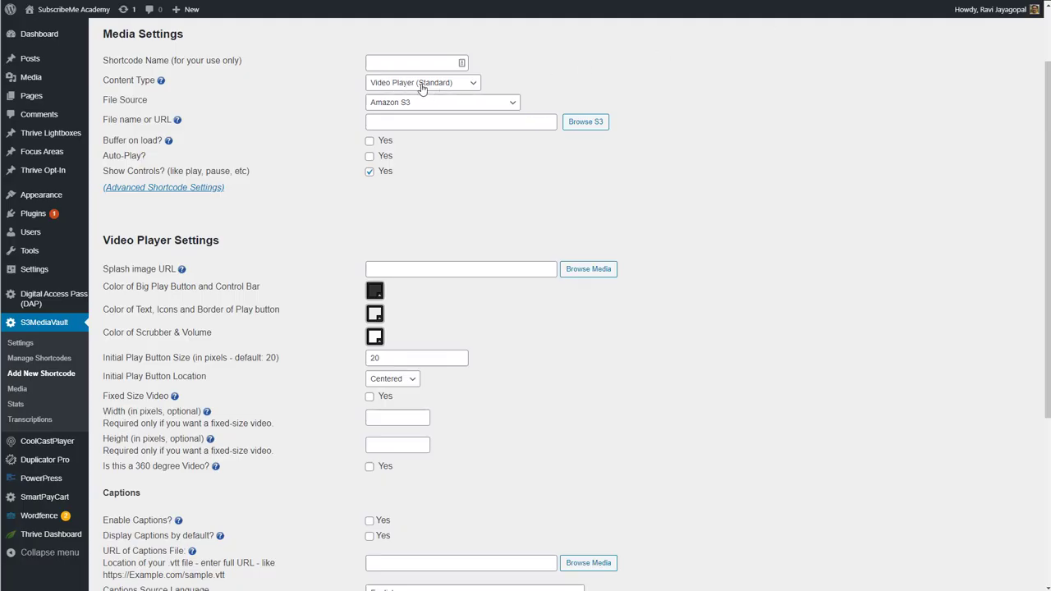
Step: Choose Video Player (Streaming) as the content type and scroll down the form
left_click(420, 85)
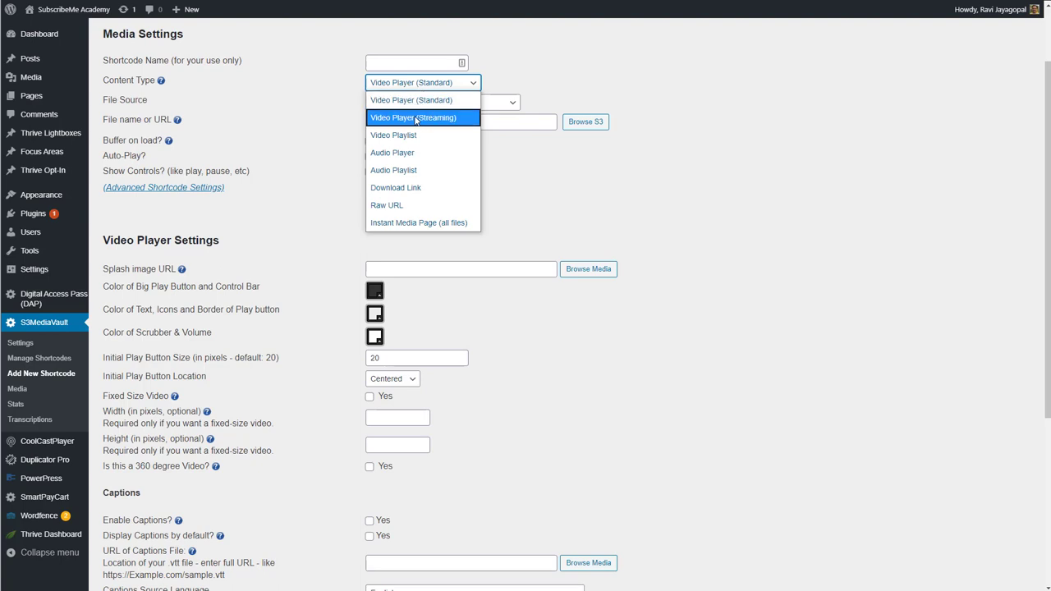
left_click(416, 117)
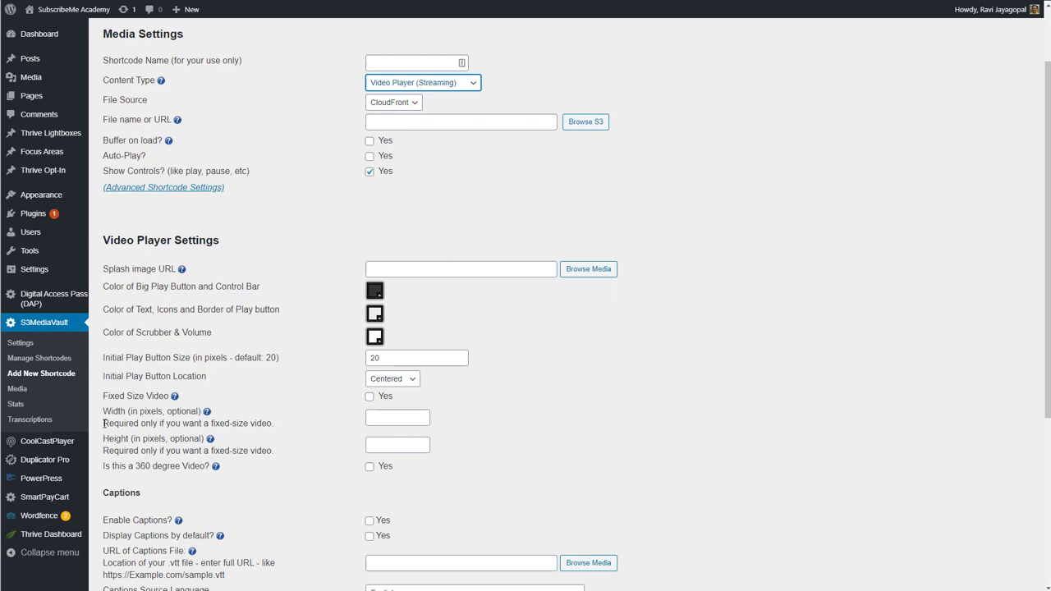
scroll(656, 183, "down", 5)
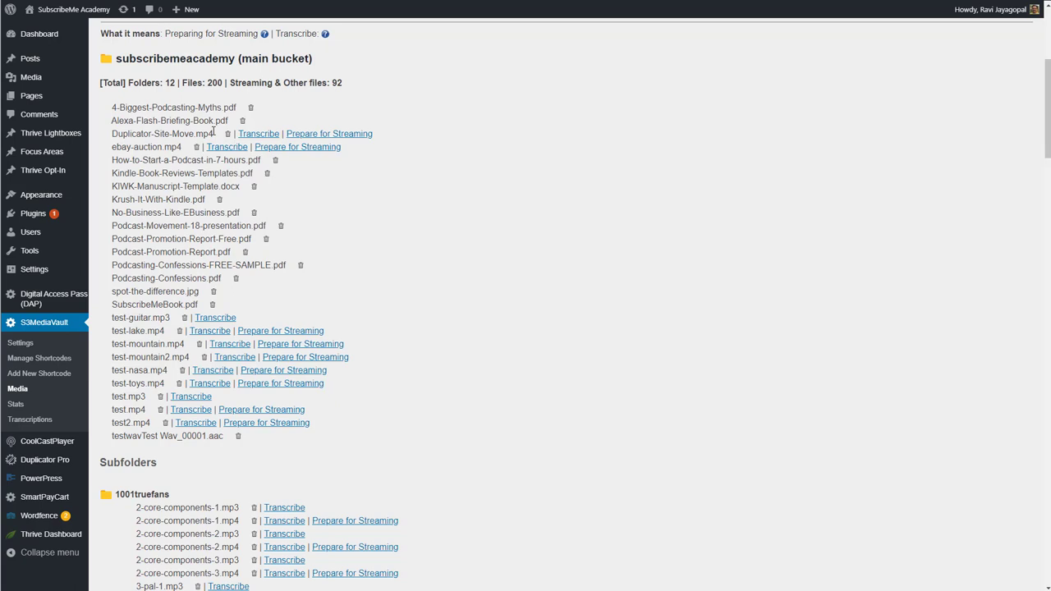
left_click_drag(213, 133, 195, 134)
left_click(203, 134)
left_click_drag(109, 134, 214, 133)
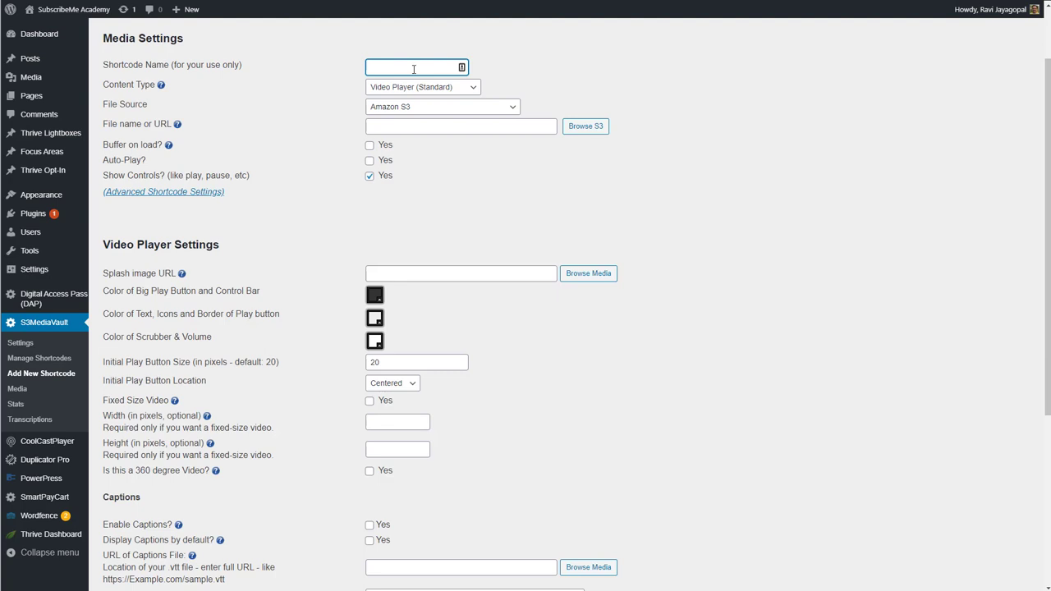
Step: Name the shortcode 'Streaming Video', use Video Player (Streaming), and pick Duplicator-Site-Move.mp4 from S3
type("Streaming Video")
left_click(423, 88)
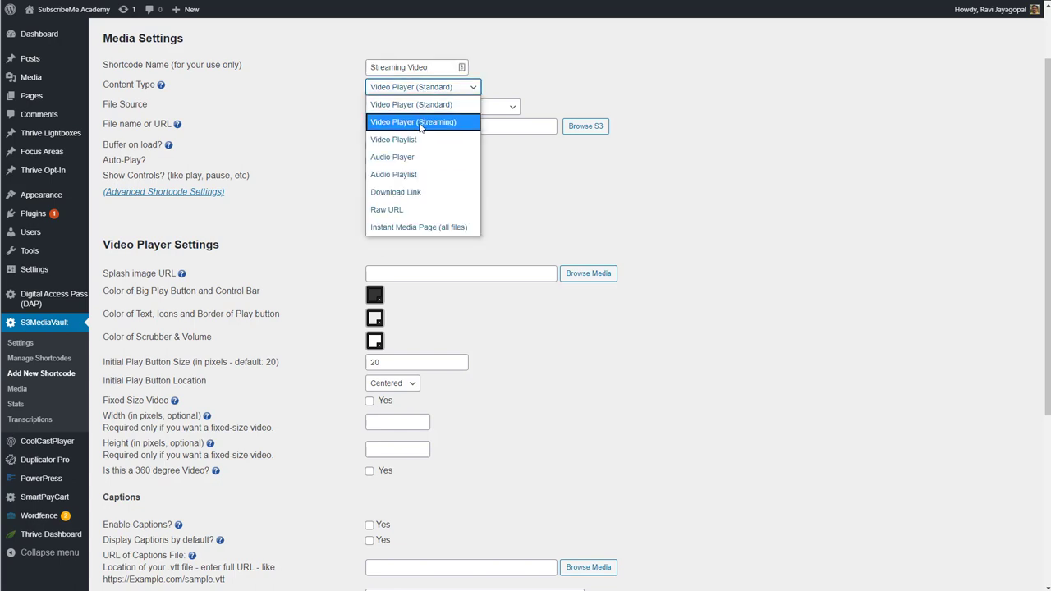
left_click(419, 123)
left_click(588, 127)
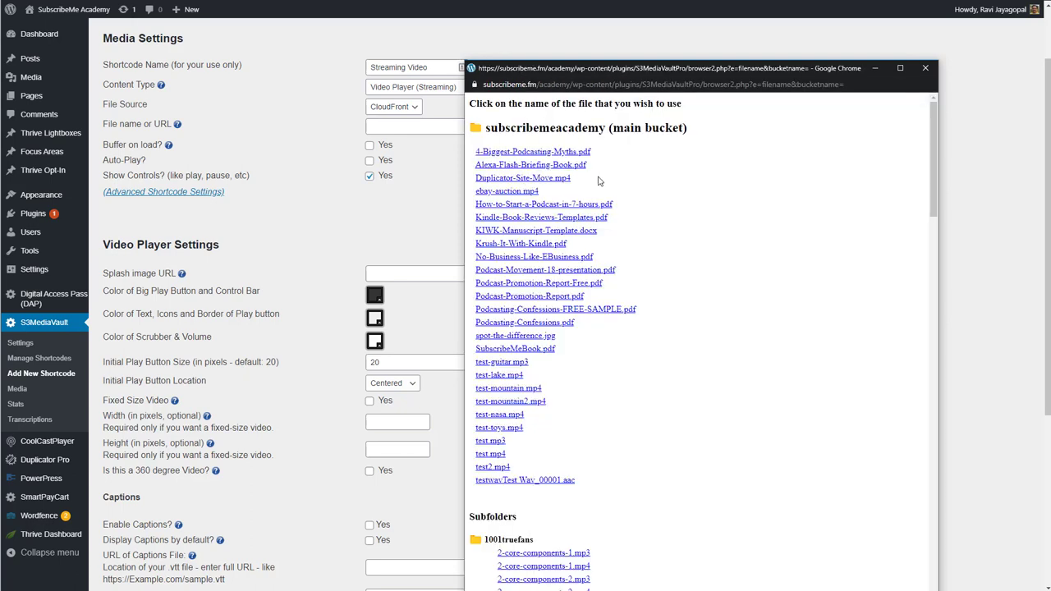
left_click_drag(574, 177, 472, 177)
left_click(545, 180)
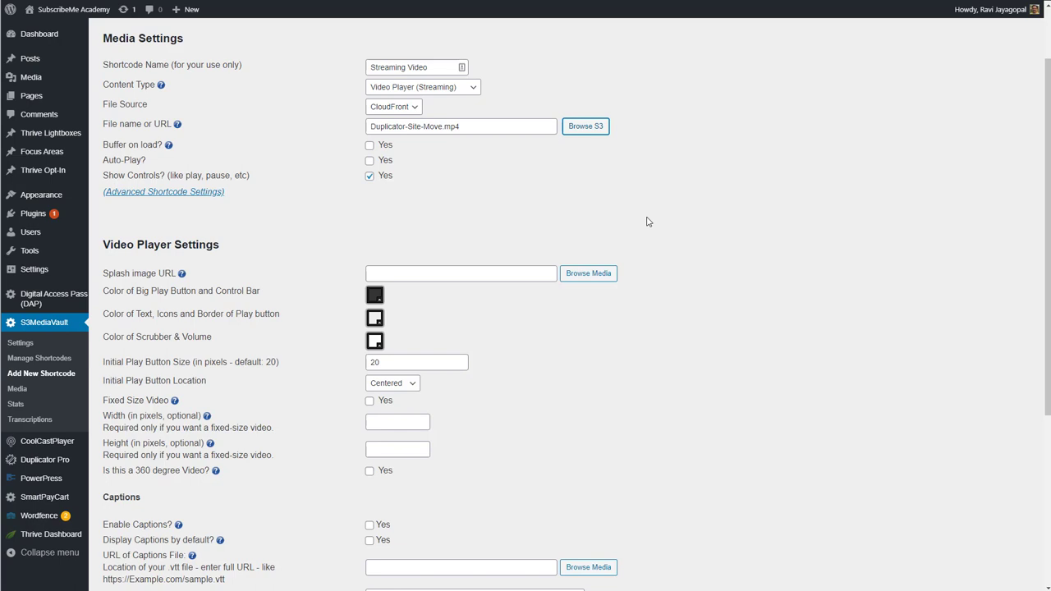
Step: Change the Content Type back to Video Player (Standard)
left_click(448, 85)
left_click(439, 115)
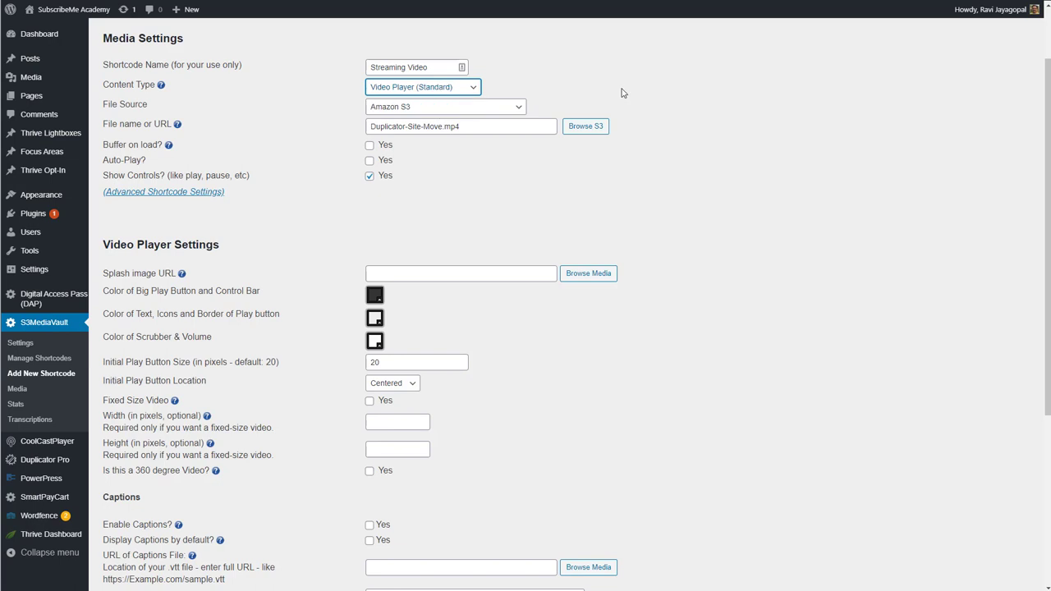